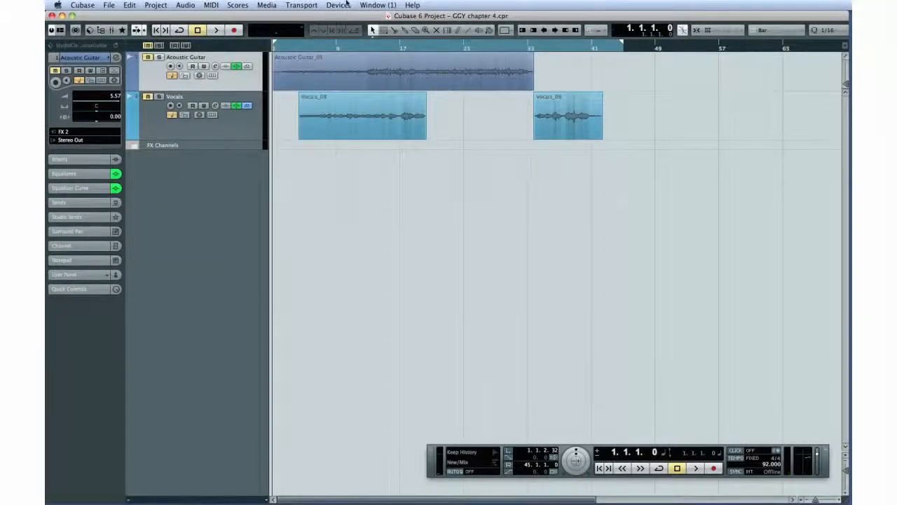
Load Groove Agent ONE into the first VST instrument slot and decline creating a MIDI track for it
{"action": "left_click", "coordinate": [339, 5]}
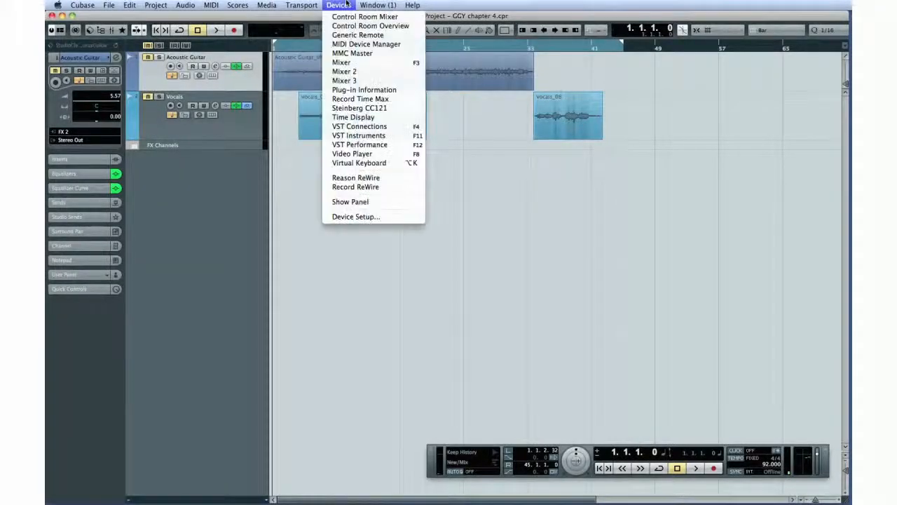
{"action": "left_click", "coordinate": [402, 142]}
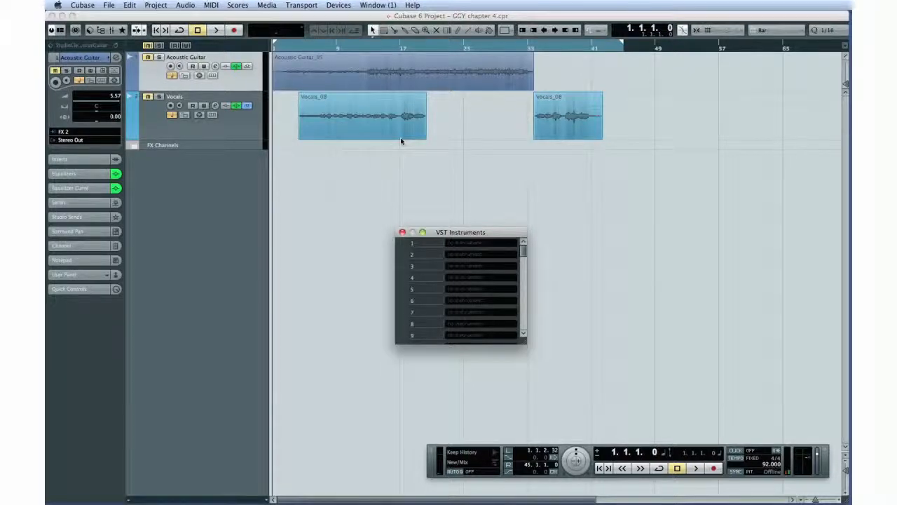
{"action": "left_click", "coordinate": [468, 245]}
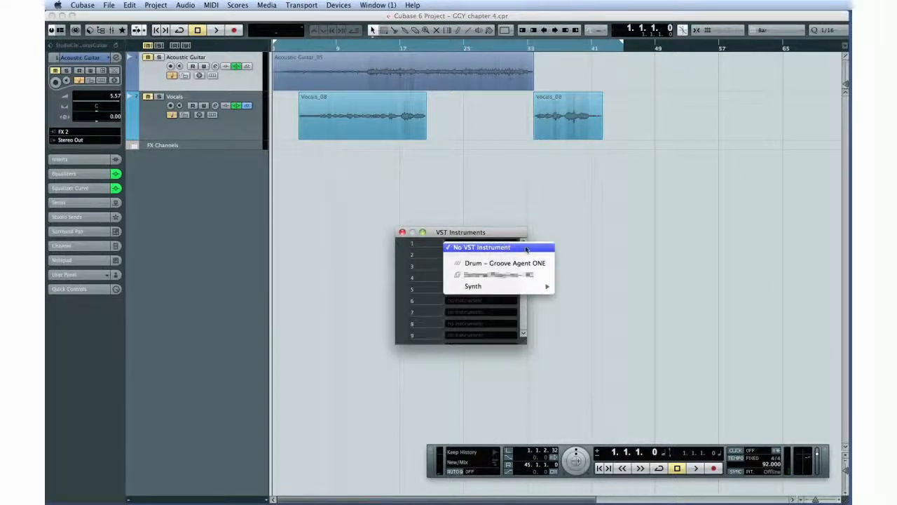
{"action": "mouse_move", "coordinate": [528, 284]}
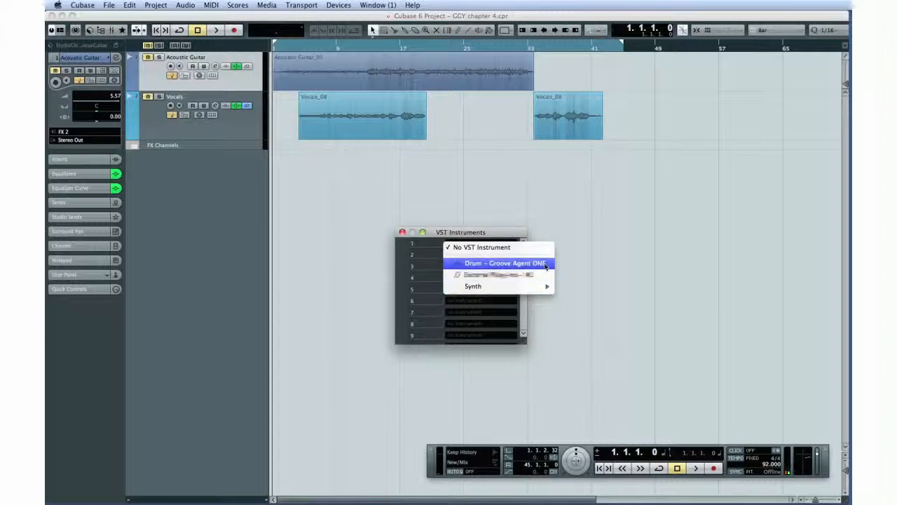
{"action": "left_click", "coordinate": [548, 264]}
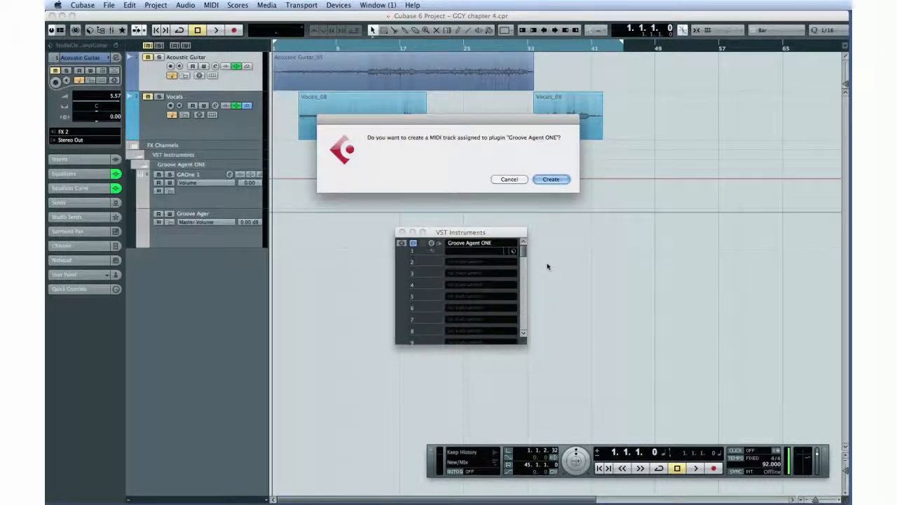
{"action": "left_click", "coordinate": [510, 179]}
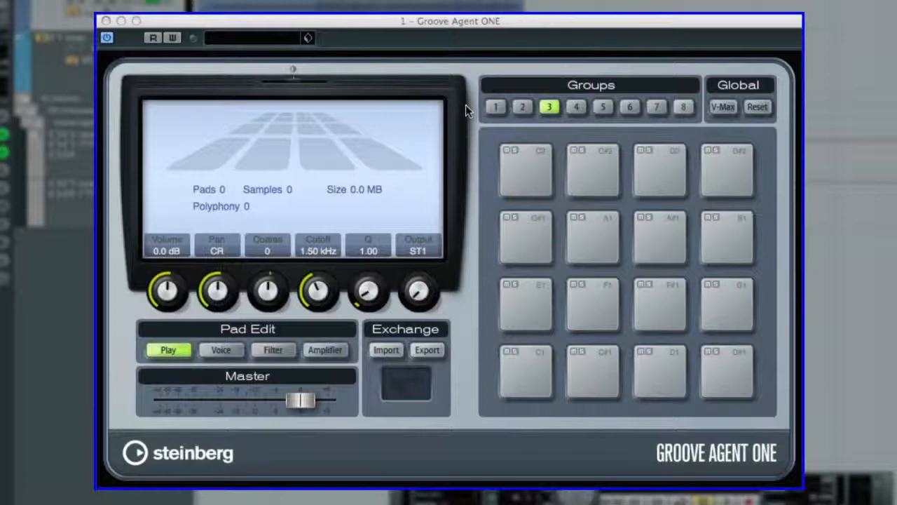
Load the Vinyl Kit preset into Groove Agent ONE
{"action": "left_click", "coordinate": [396, 23]}
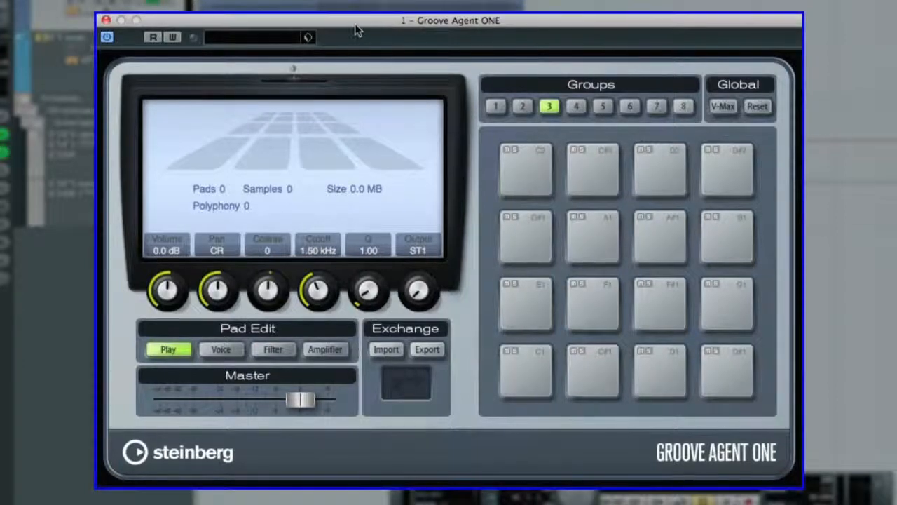
{"action": "left_click", "coordinate": [258, 44]}
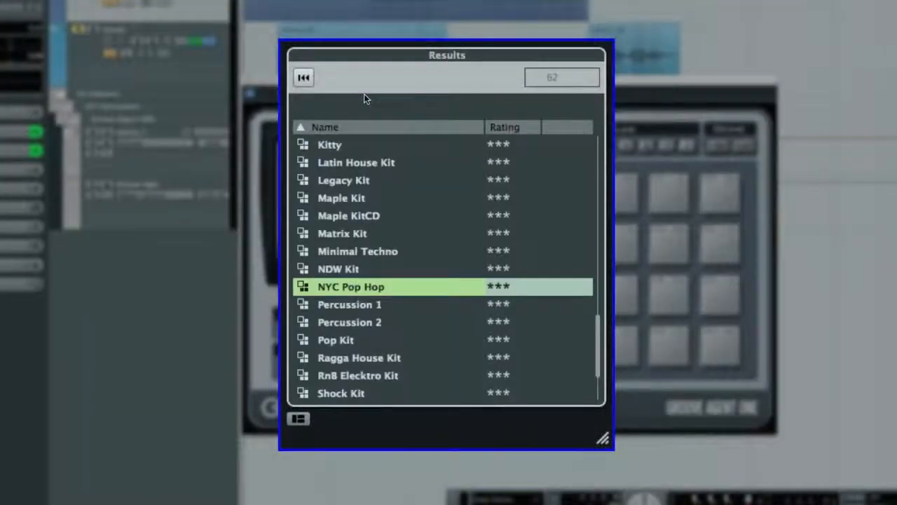
{"action": "scroll", "coordinate": [379, 315], "scroll_direction": "down", "scroll_amount": 3}
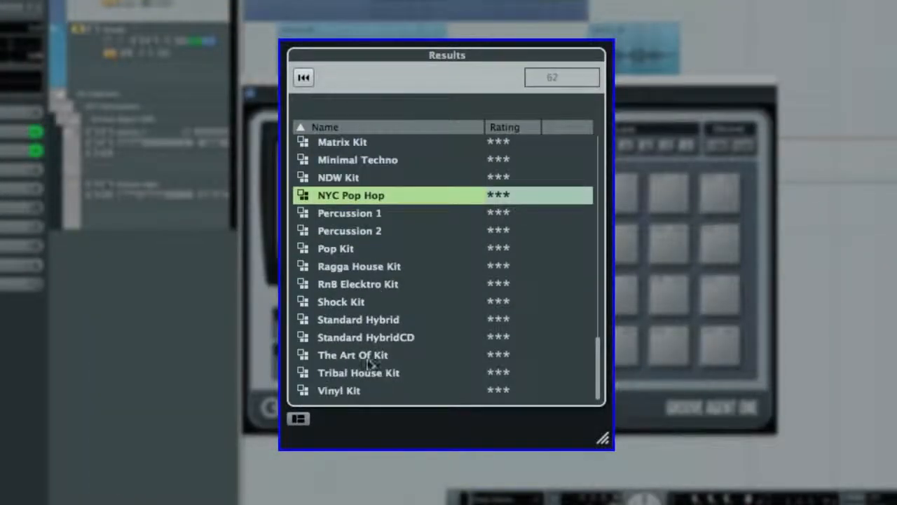
{"action": "left_click", "coordinate": [363, 391]}
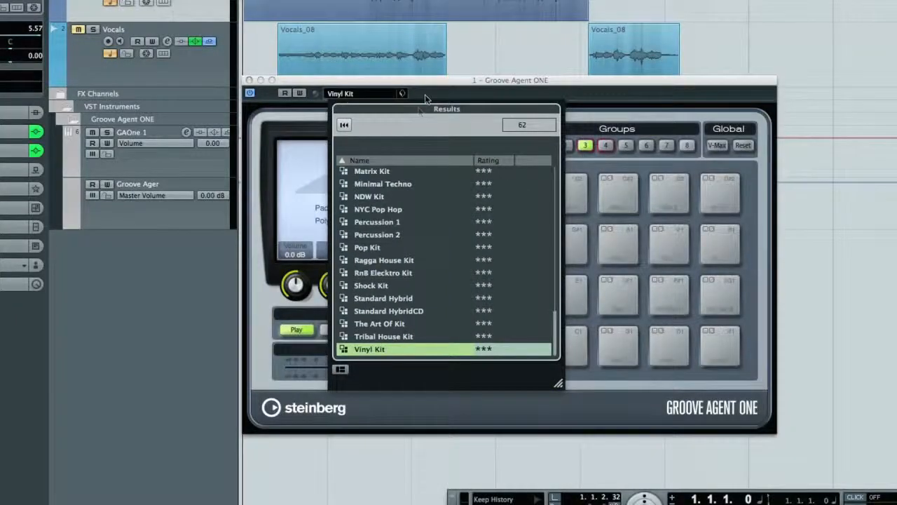
{"action": "left_click", "coordinate": [425, 98]}
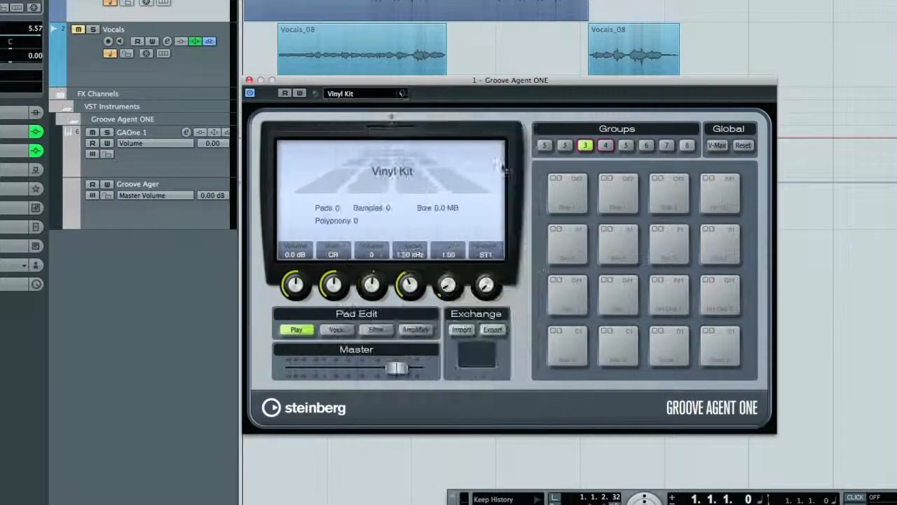
Audition a few Vinyl Kit drum pads, including the kick and hi-hats, and close the Groove Agent ONE window
{"action": "left_click", "coordinate": [571, 339]}
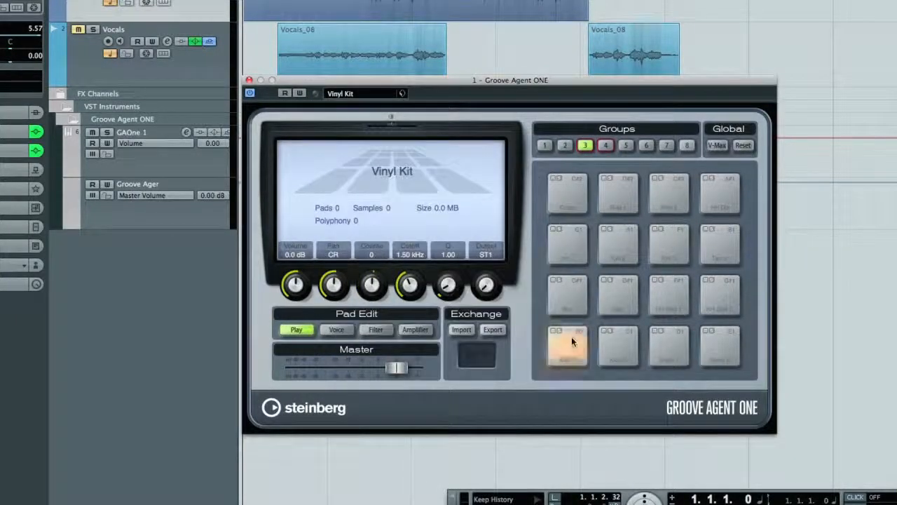
{"action": "left_click", "coordinate": [712, 199]}
{"action": "left_click", "coordinate": [665, 299]}
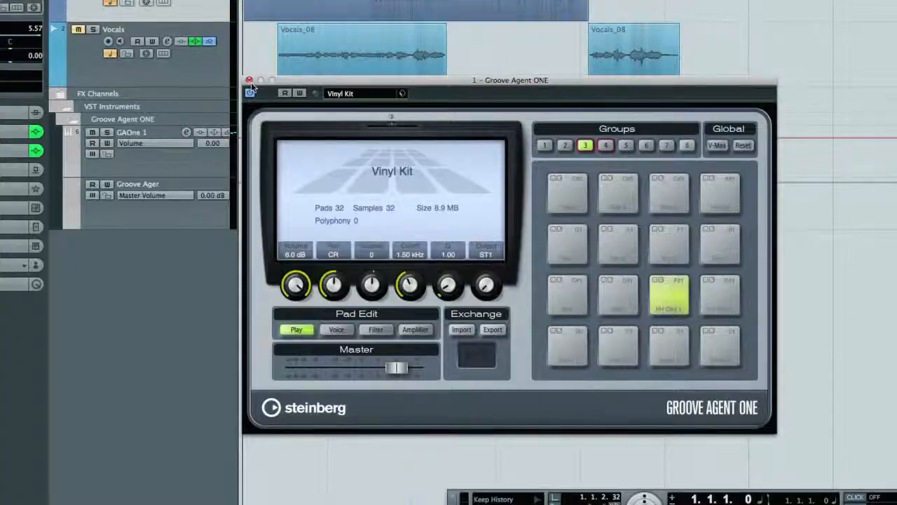
{"action": "left_click", "coordinate": [250, 80]}
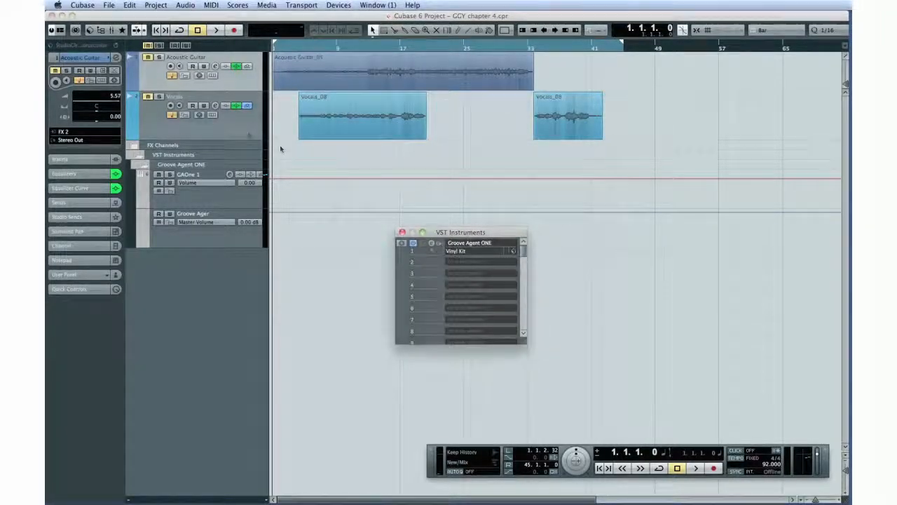
Add one MIDI track directly below the Vocals track
{"action": "left_click", "coordinate": [251, 136]}
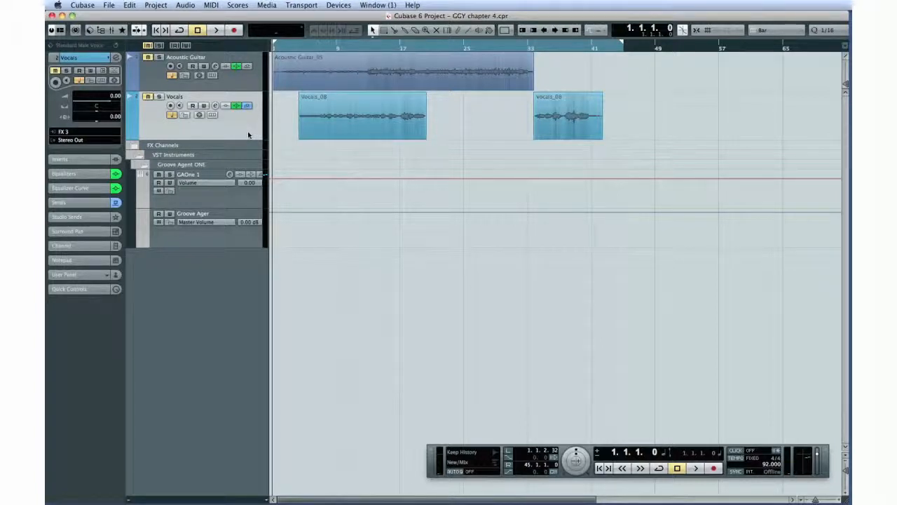
{"action": "left_click", "coordinate": [158, 5]}
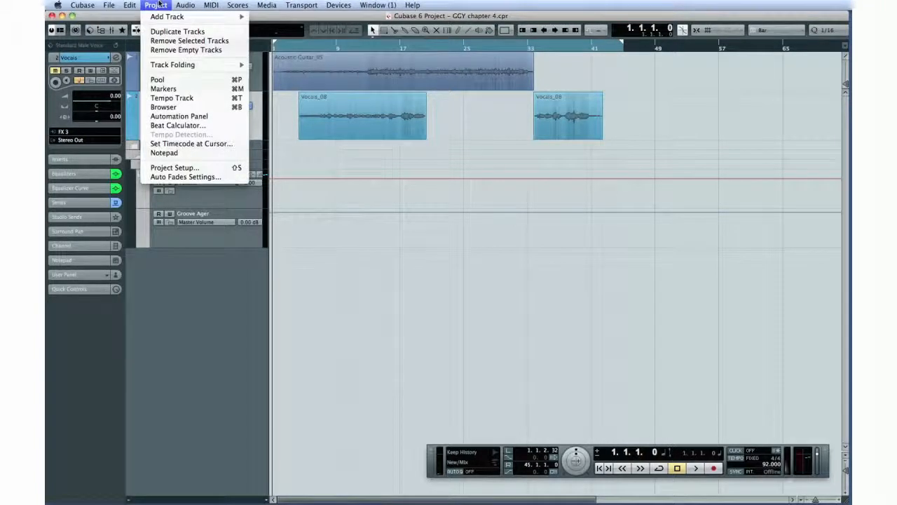
{"action": "mouse_move", "coordinate": [188, 18]}
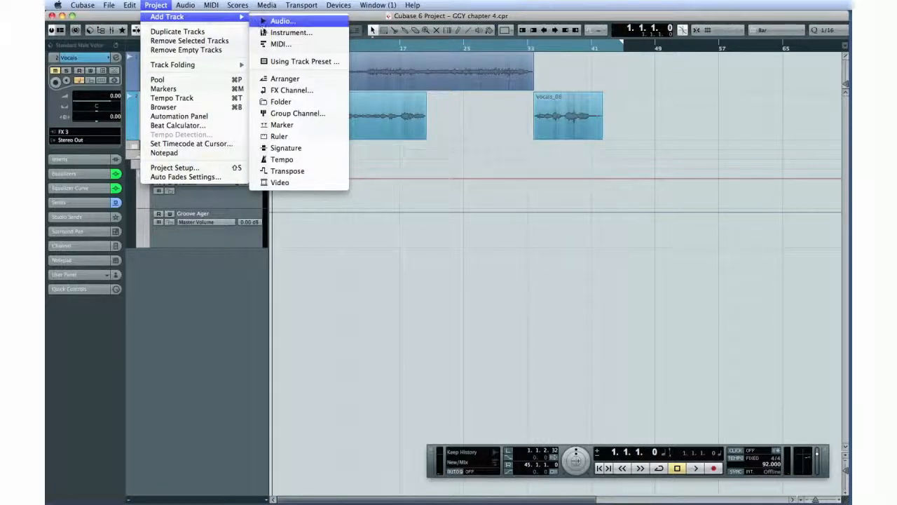
{"action": "left_click", "coordinate": [299, 44]}
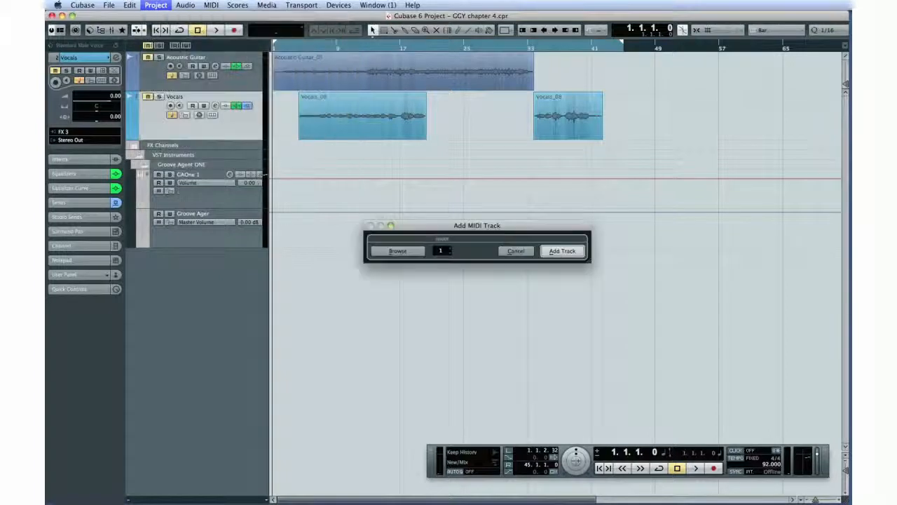
{"action": "left_click", "coordinate": [557, 252]}
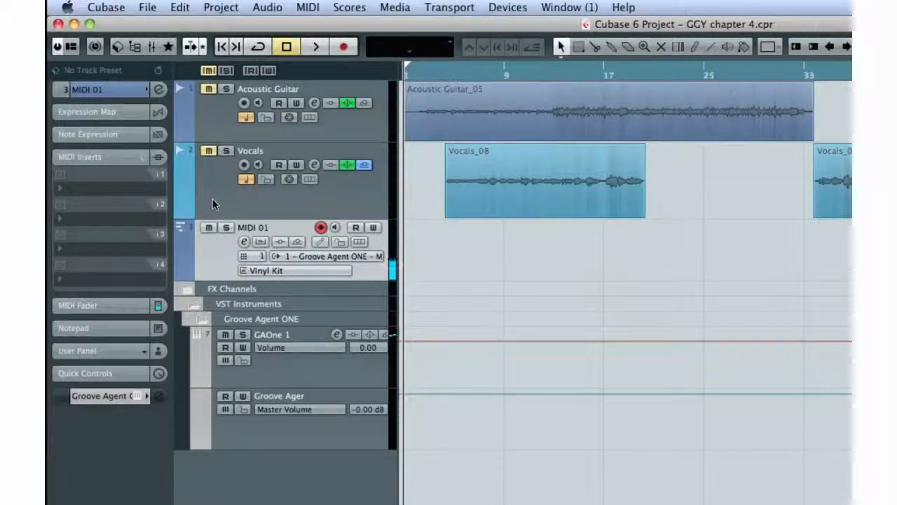
Show the new MIDI track's basic settings and check its output routing for Groove Agent ONE
{"action": "left_click", "coordinate": [212, 198]}
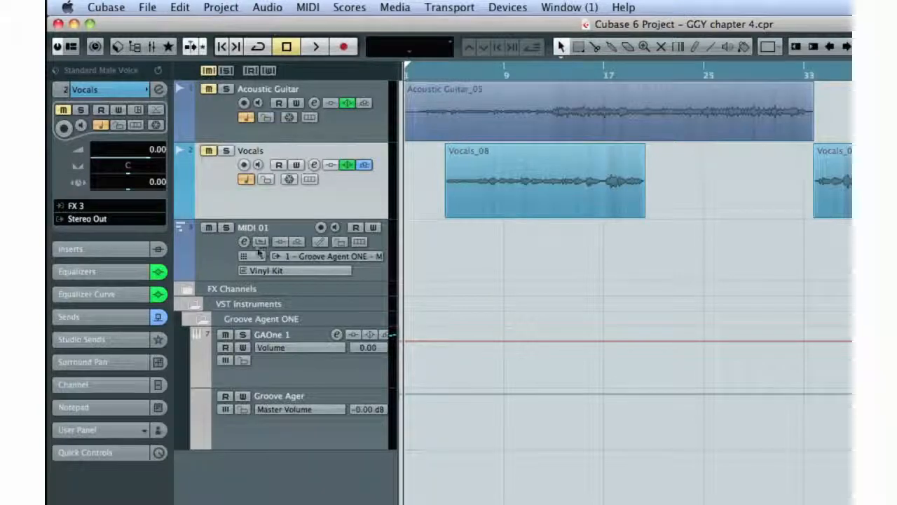
{"action": "left_click", "coordinate": [232, 247]}
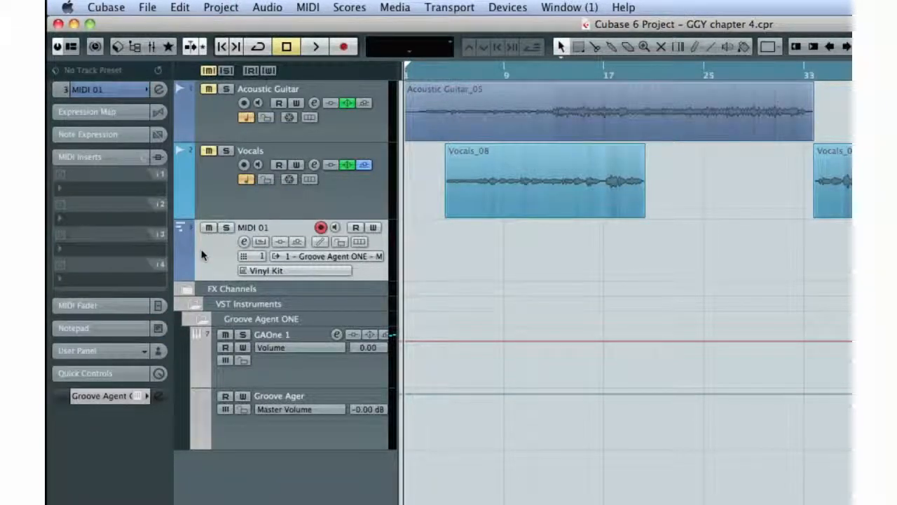
{"action": "left_click", "coordinate": [96, 91]}
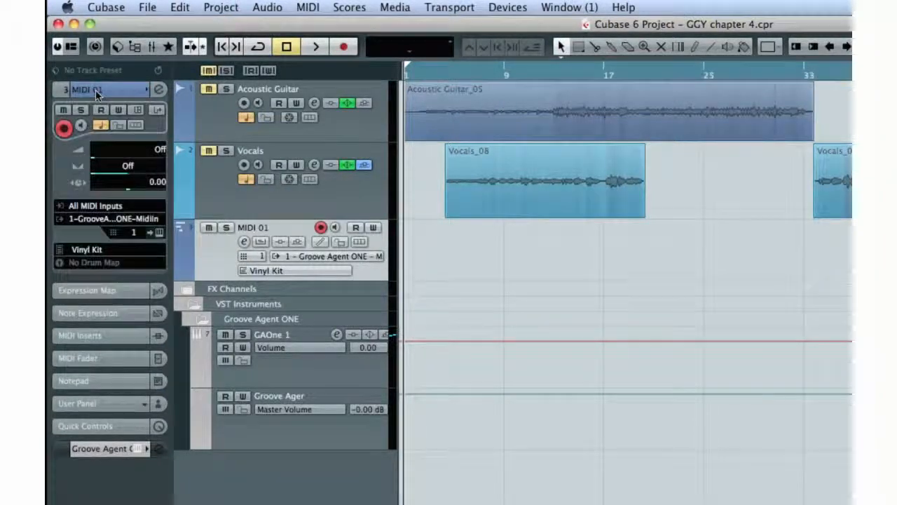
{"action": "left_click", "coordinate": [105, 218]}
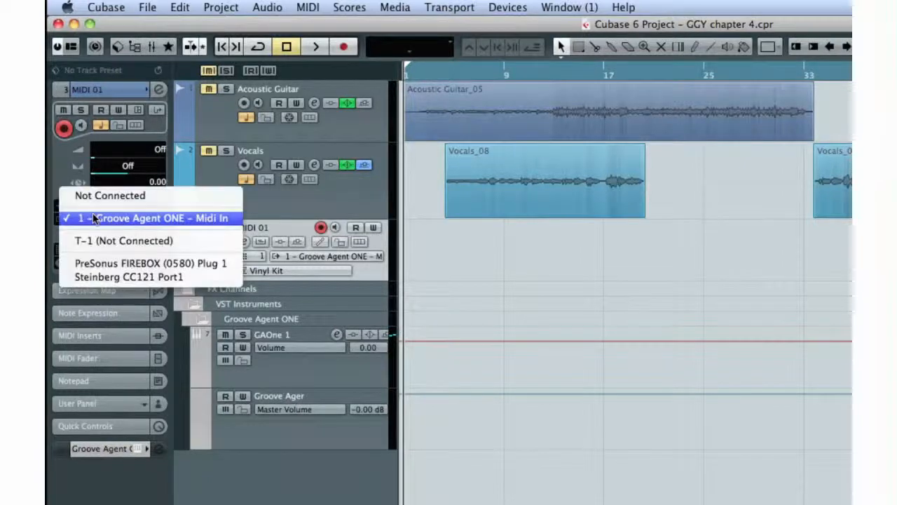
{"action": "left_click", "coordinate": [253, 218]}
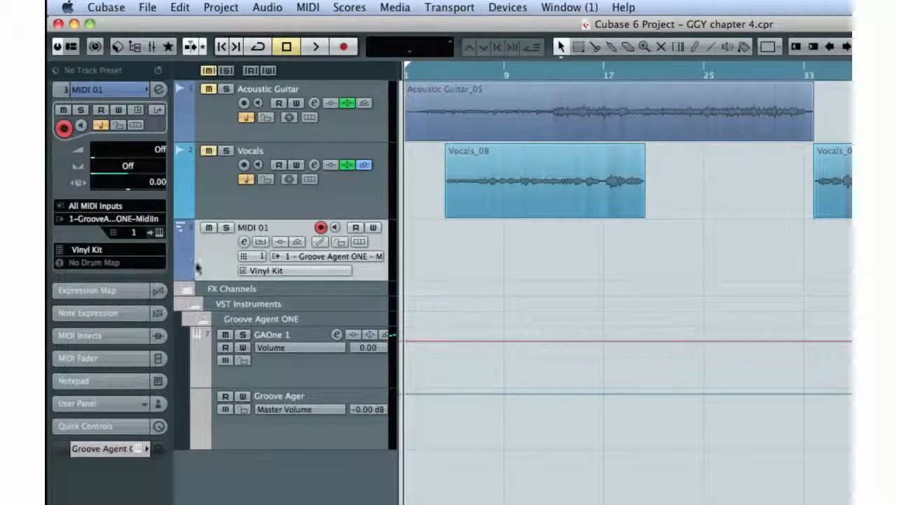
Insert the Beat Designer effect in the first MIDI insert slot of the MIDI 01 track
{"action": "left_click", "coordinate": [109, 344]}
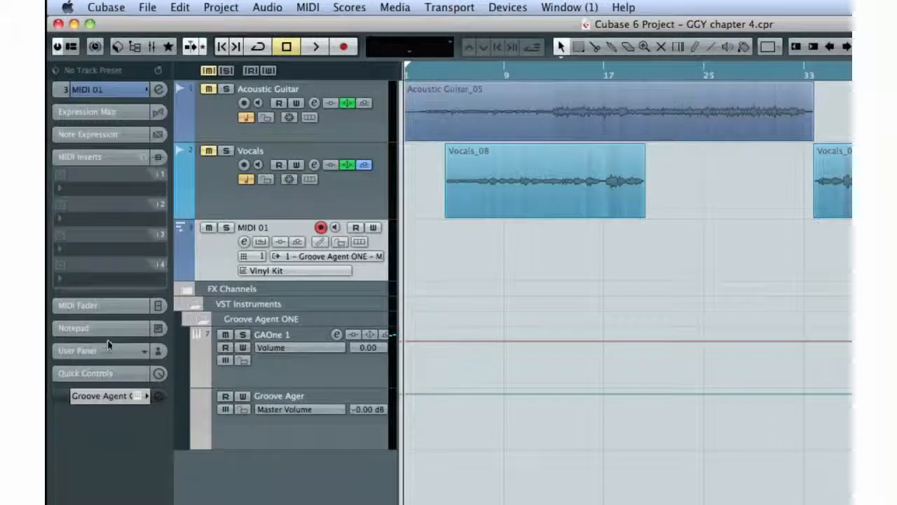
{"action": "left_click", "coordinate": [82, 192]}
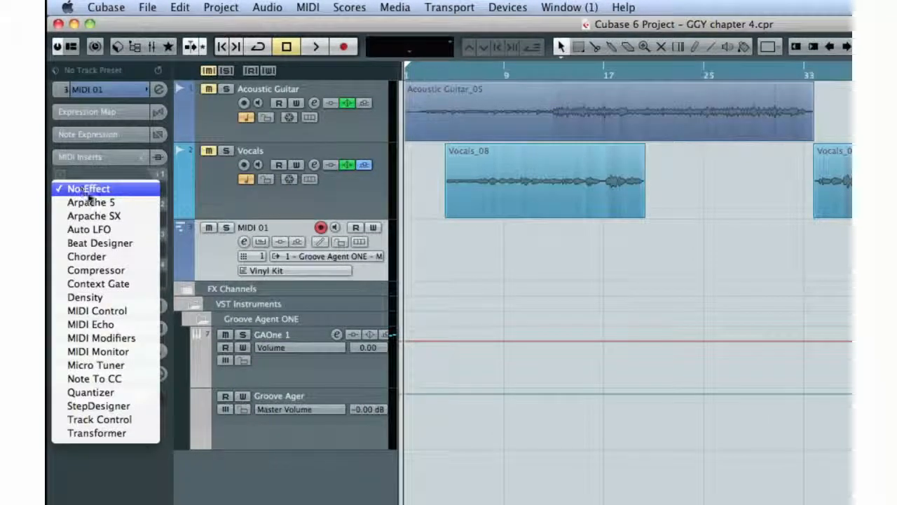
{"action": "left_click", "coordinate": [108, 244]}
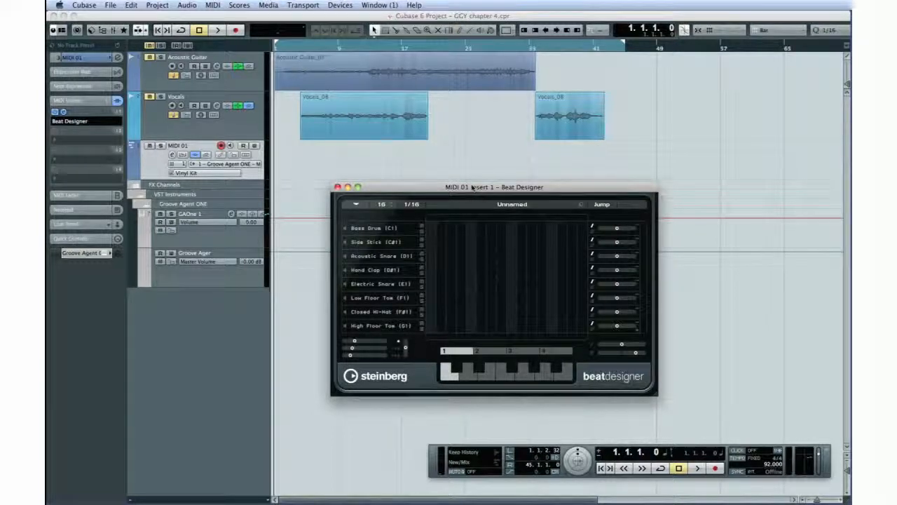
Load the Vinyl Groove 130bpm pattern bank preset into Beat Designer
{"action": "left_click", "coordinate": [582, 206]}
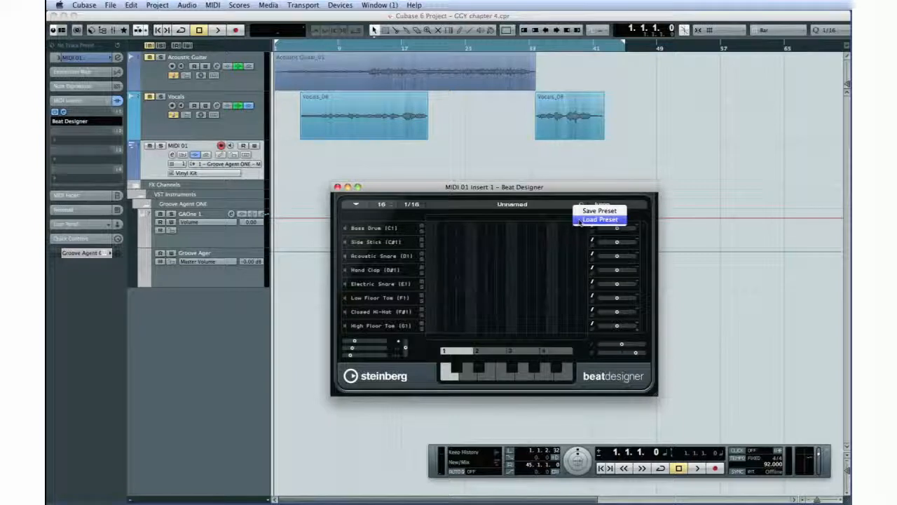
{"action": "left_click", "coordinate": [581, 221]}
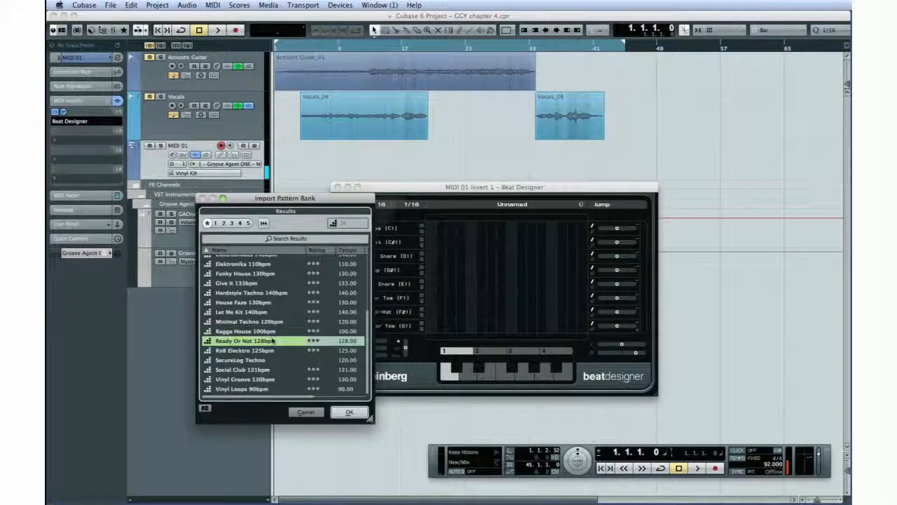
{"action": "left_click", "coordinate": [265, 379]}
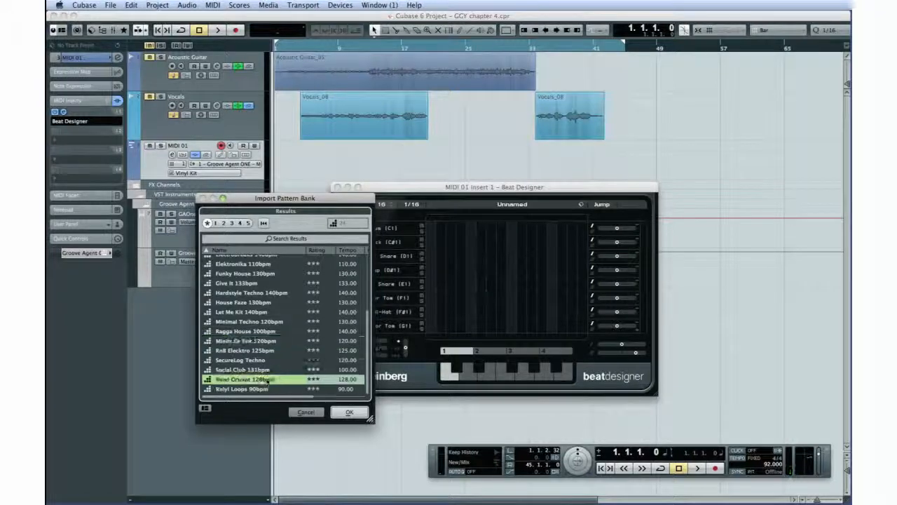
{"action": "left_click", "coordinate": [347, 413]}
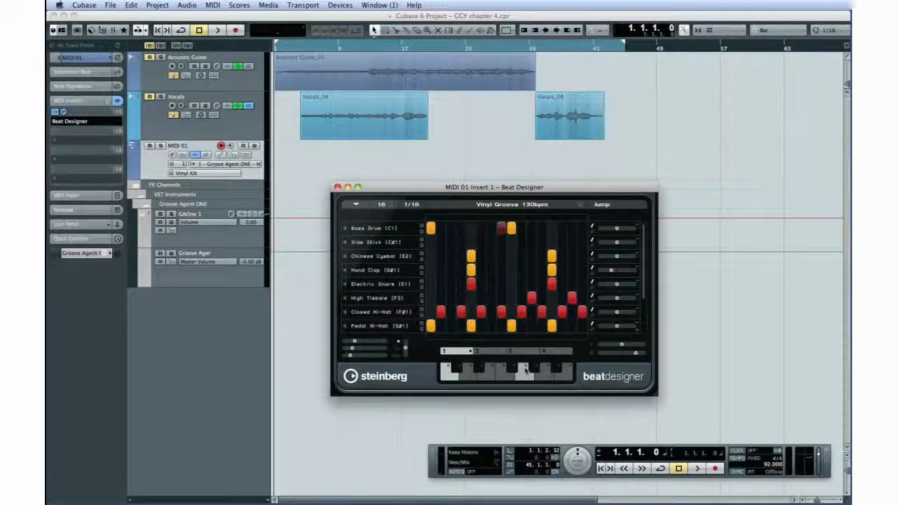
Browse the patterns of Beat Designer's first subbank, choose the one on the G key, and play it back briefly
{"action": "left_click", "coordinate": [473, 377]}
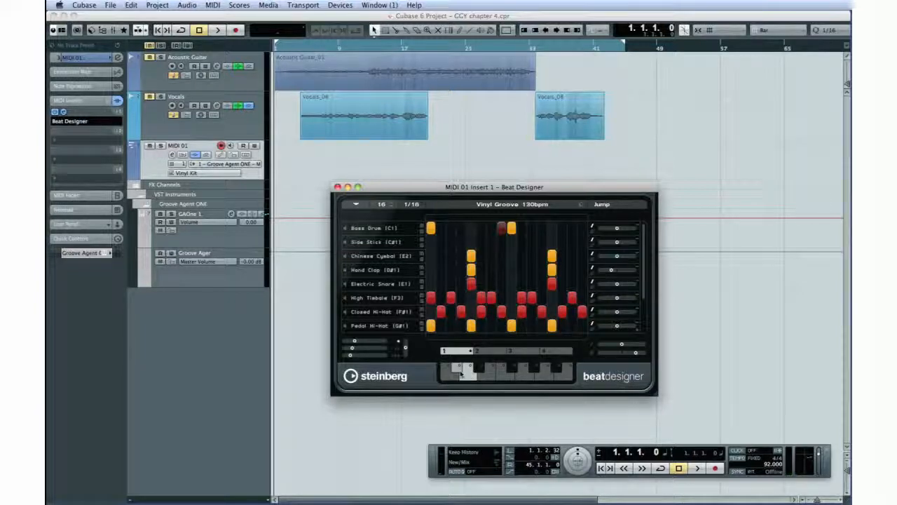
{"action": "left_click", "coordinate": [519, 377]}
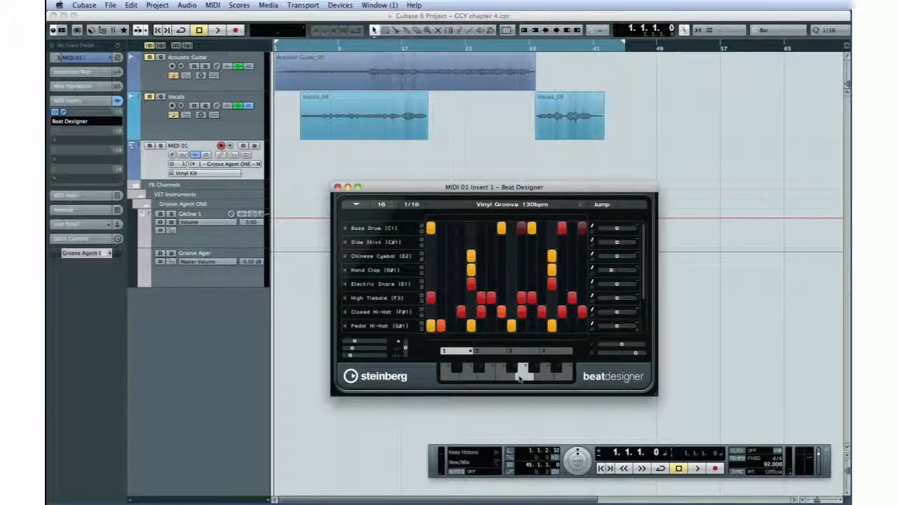
{"action": "left_click", "coordinate": [694, 472]}
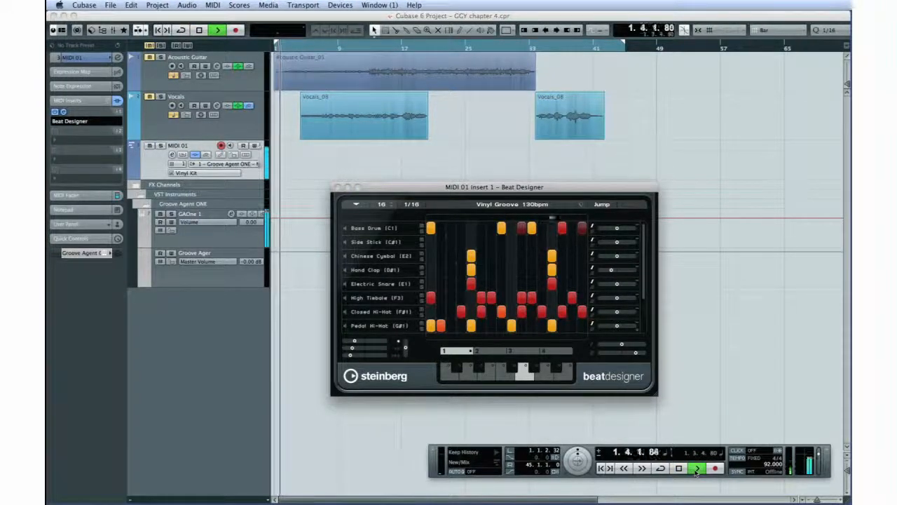
{"action": "left_click", "coordinate": [679, 468]}
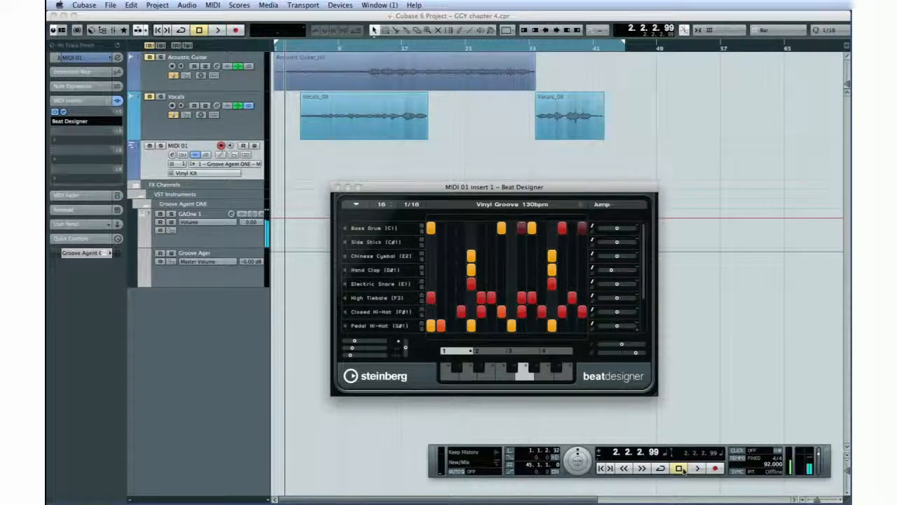
Select the Beat Designer pattern on the C key and insert it at the project cursor on the MIDI 01 track
{"action": "left_click", "coordinate": [453, 375]}
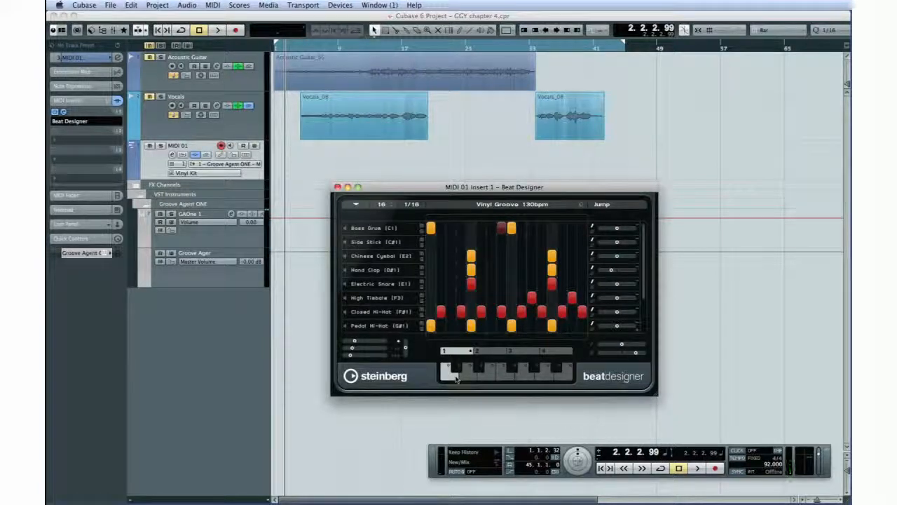
{"action": "left_click", "coordinate": [356, 204]}
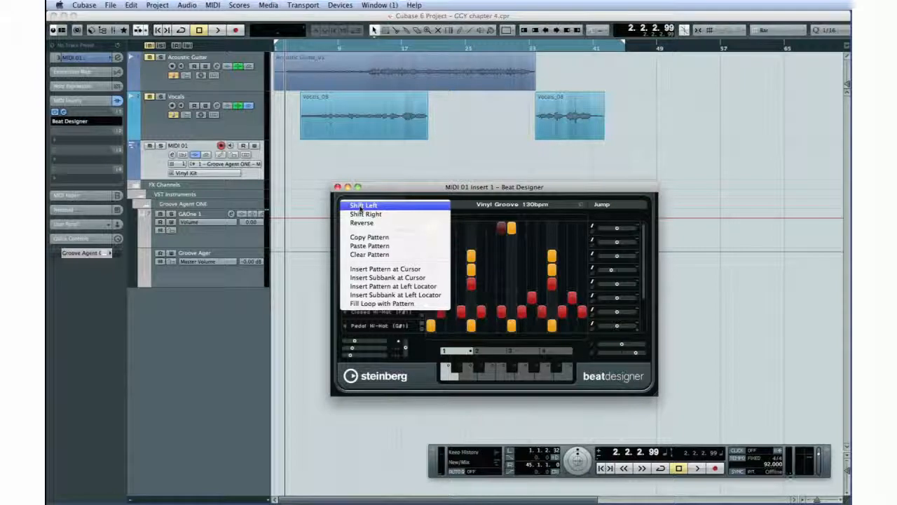
{"action": "left_click", "coordinate": [384, 270]}
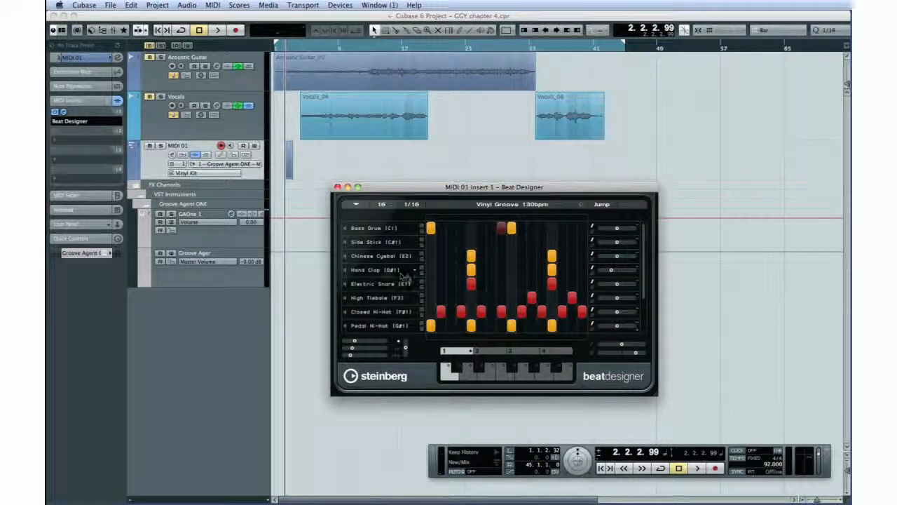
Select the Beat Designer pattern on the E key and insert its subbank at the project cursor
{"action": "left_click", "coordinate": [489, 375]}
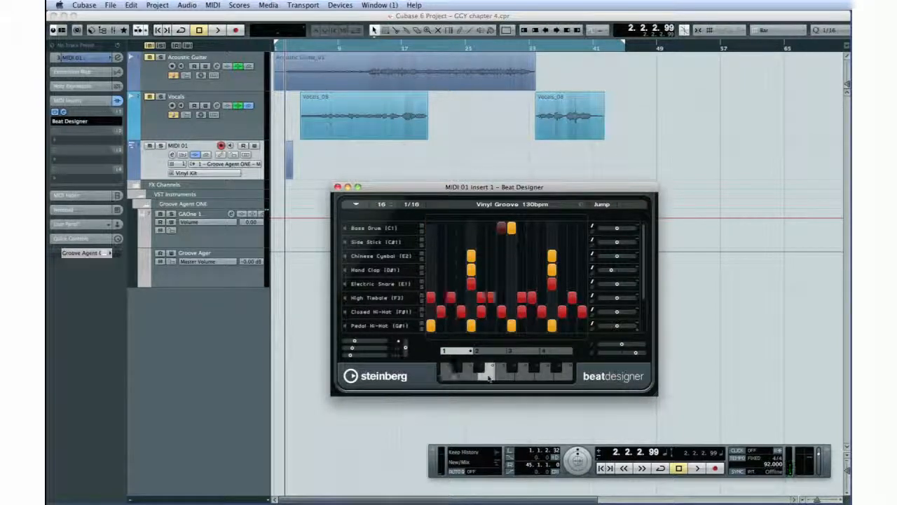
{"action": "left_click", "coordinate": [356, 204]}
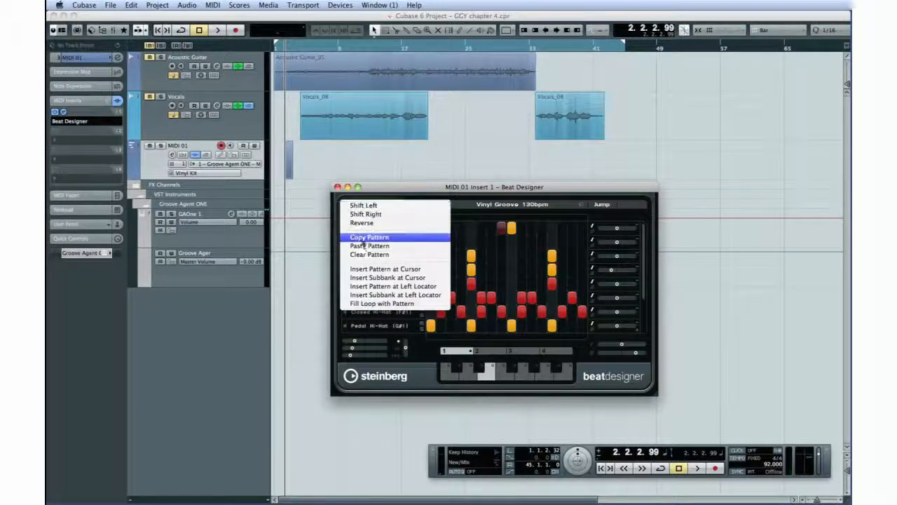
{"action": "left_click", "coordinate": [407, 278]}
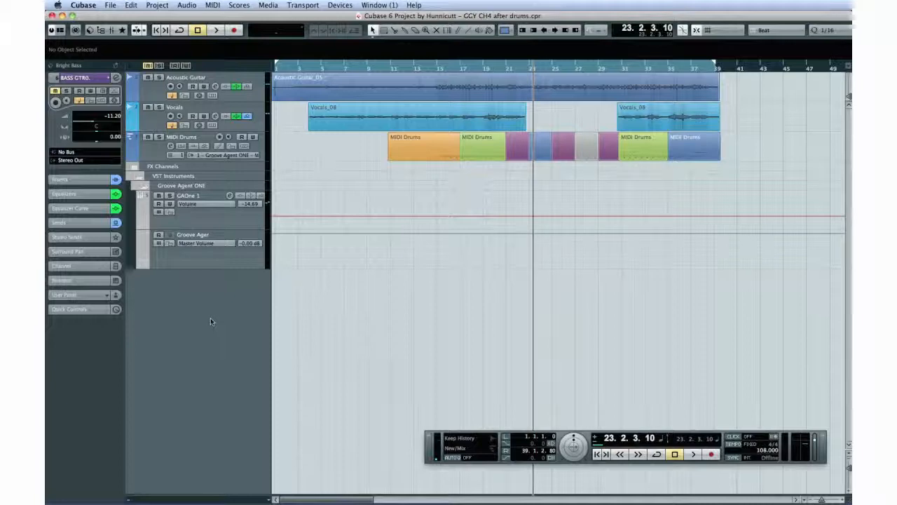
Add one instrument track below the MIDI Drums track, using the HALion Sonic SE synth as its instrument
{"action": "left_click", "coordinate": [155, 154]}
{"action": "right_click", "coordinate": [155, 154]}
{"action": "mouse_move", "coordinate": [155, 156]}
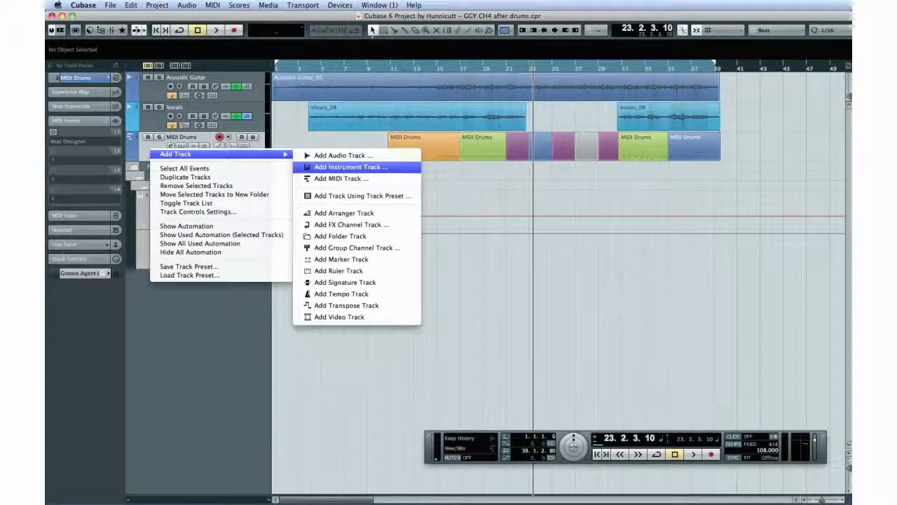
{"action": "left_click", "coordinate": [382, 168]}
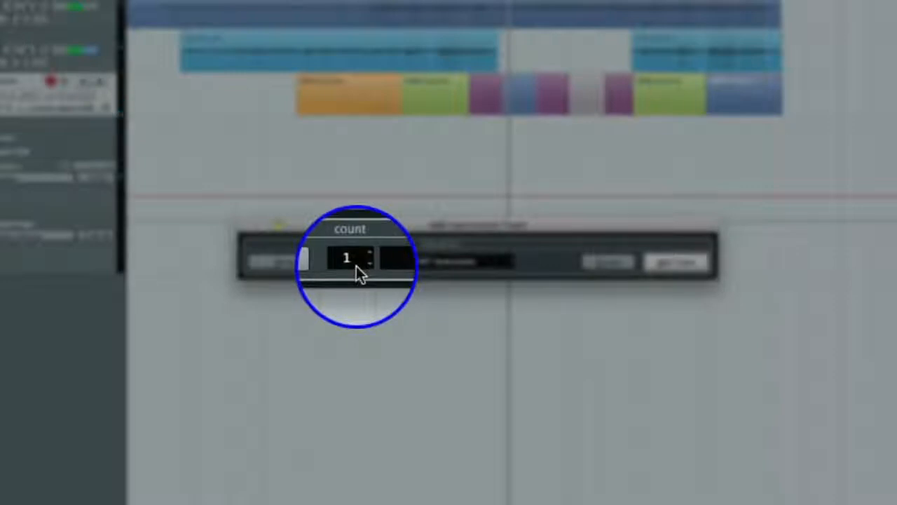
{"action": "left_click", "coordinate": [508, 261]}
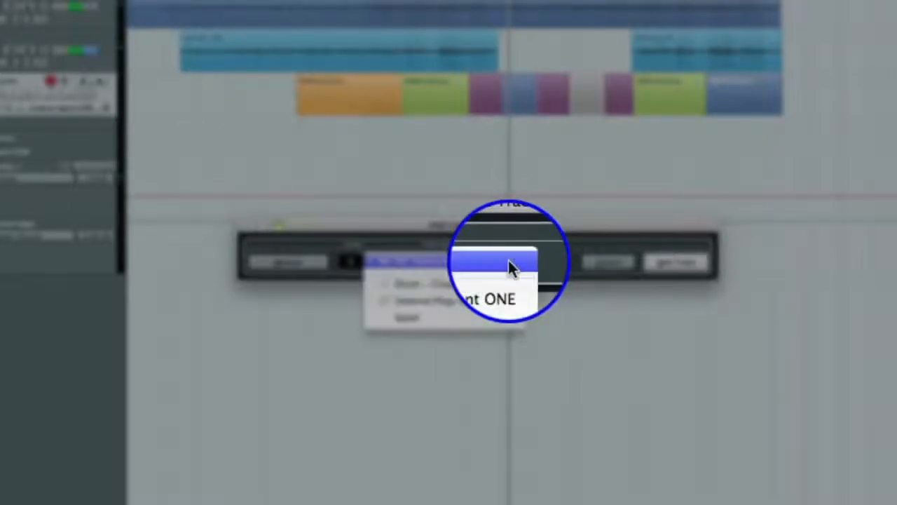
{"action": "mouse_move", "coordinate": [480, 324]}
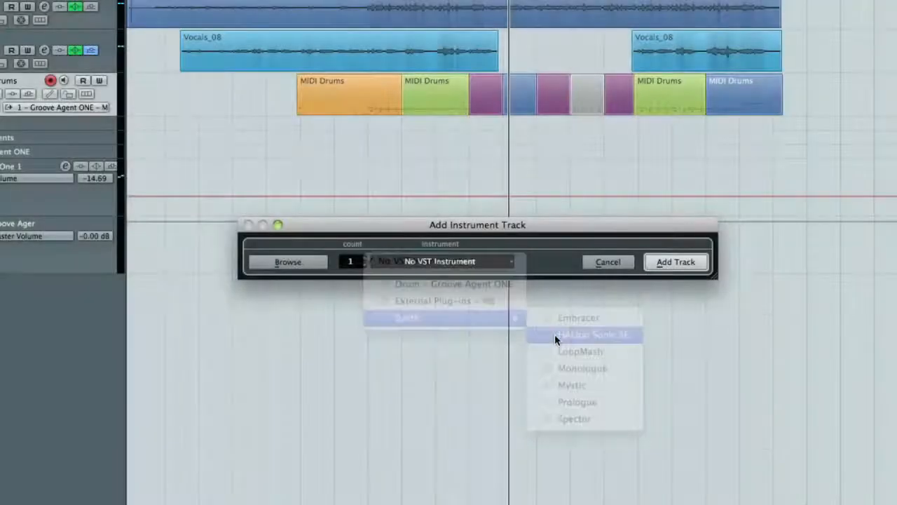
{"action": "left_click", "coordinate": [557, 335]}
{"action": "left_click", "coordinate": [647, 261]}
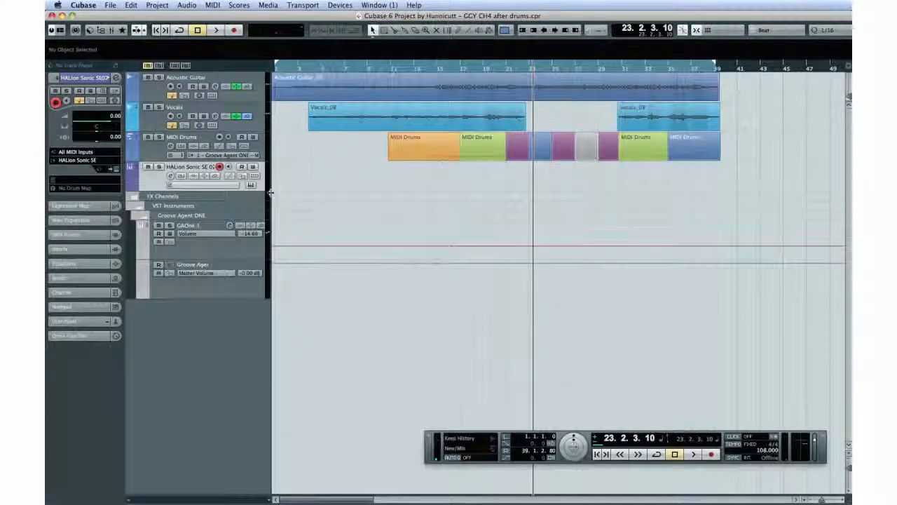
Load the S90 Factory preset in the HALion Sonic SE track's instrument and widen the track list to show more track controls
{"action": "left_click_drag", "start_coordinate": [273, 194], "coordinate": [301, 194]}
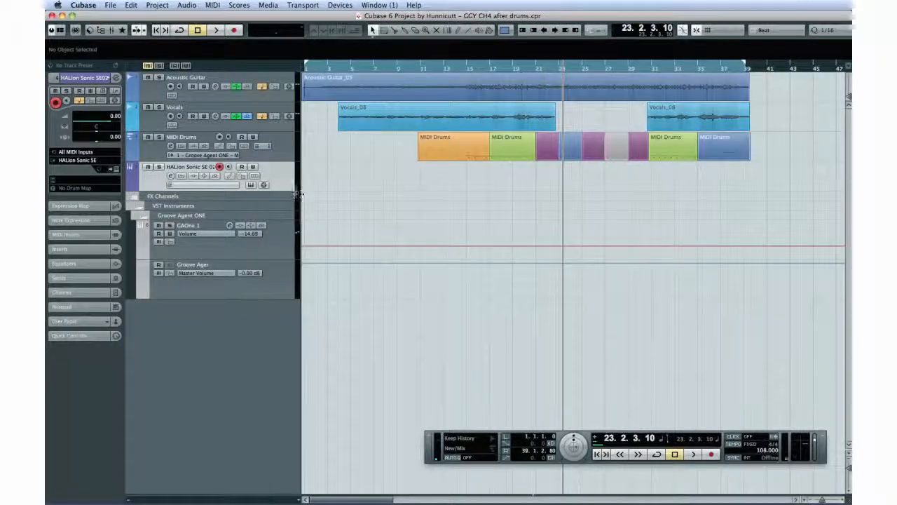
{"action": "left_click", "coordinate": [117, 169]}
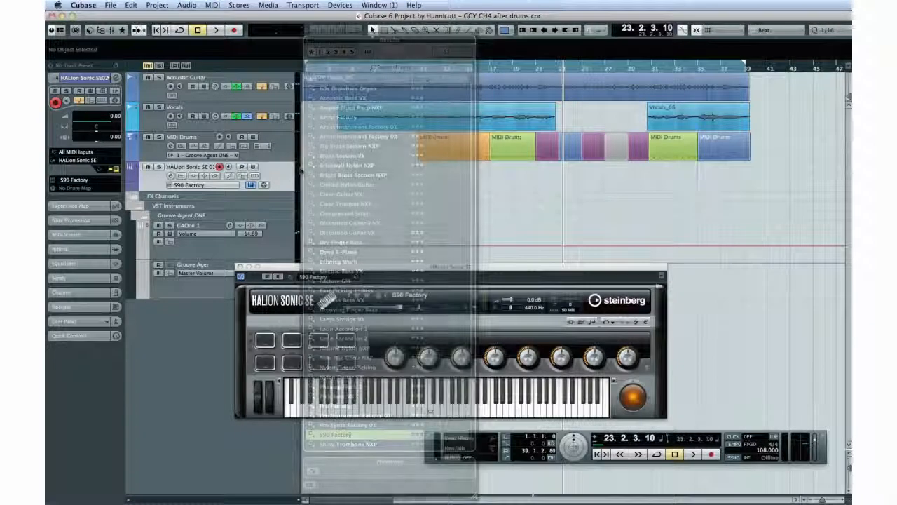
{"action": "left_click_drag", "start_coordinate": [302, 168], "coordinate": [328, 168]}
Rename the HALion Sonic SE track as Piano and the MIDI Drums track as Drums
{"action": "double_click", "coordinate": [191, 166]}
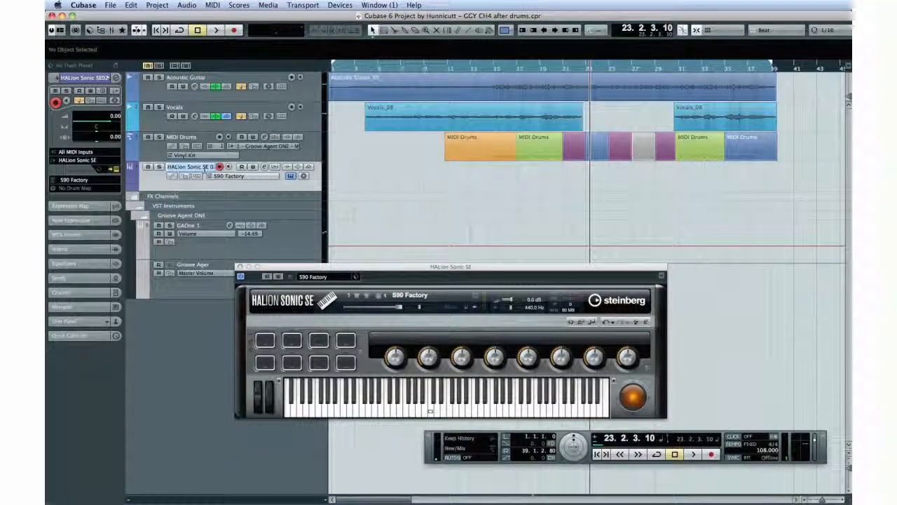
{"action": "key", "text": "Return"}
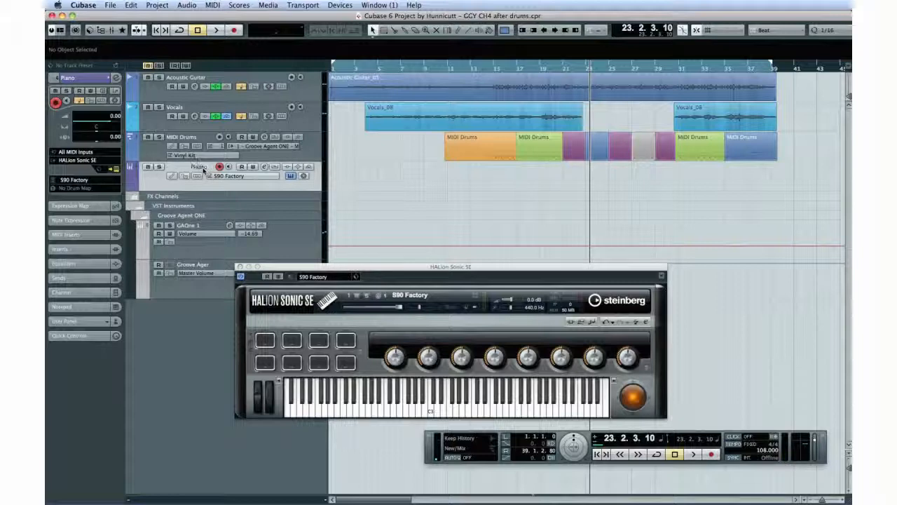
{"action": "double_click", "coordinate": [184, 137]}
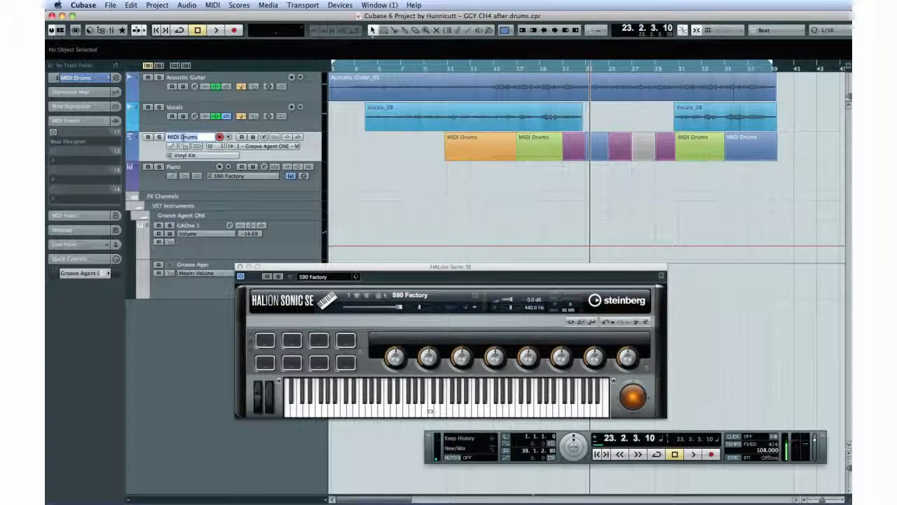
{"action": "type", "text": "Drums"}
{"action": "key", "text": "Return"}
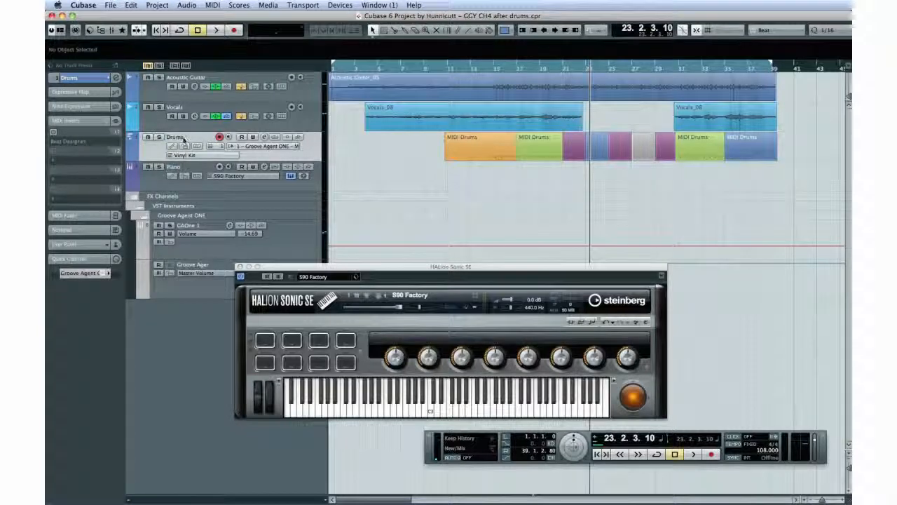
Enable monitoring on the Piano track and record a MIDI part from about bar 13 to bar 25
{"action": "left_click", "coordinate": [196, 184]}
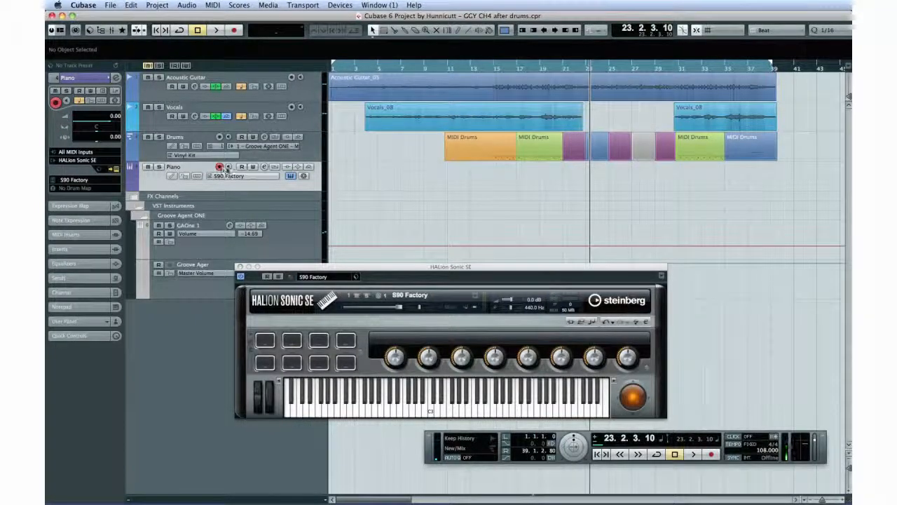
{"action": "left_click", "coordinate": [229, 167]}
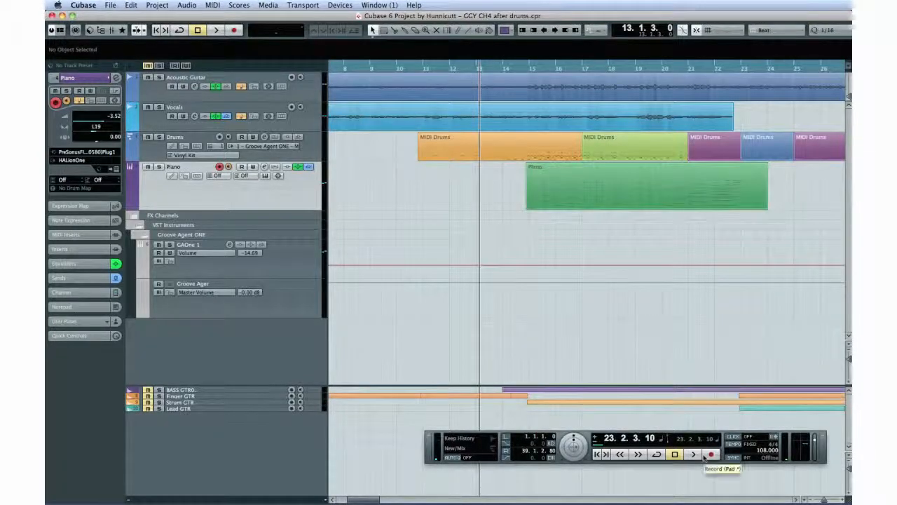
{"action": "left_click", "coordinate": [709, 454]}
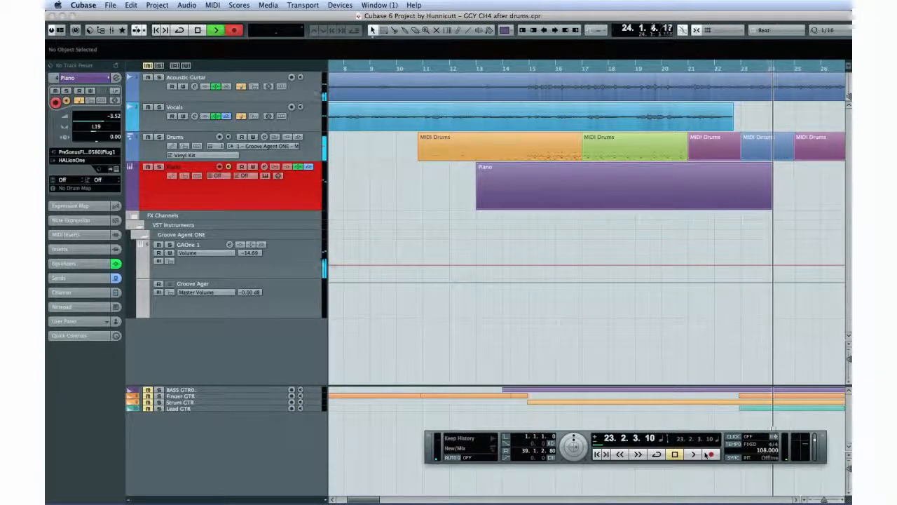
{"action": "key", "text": "space"}
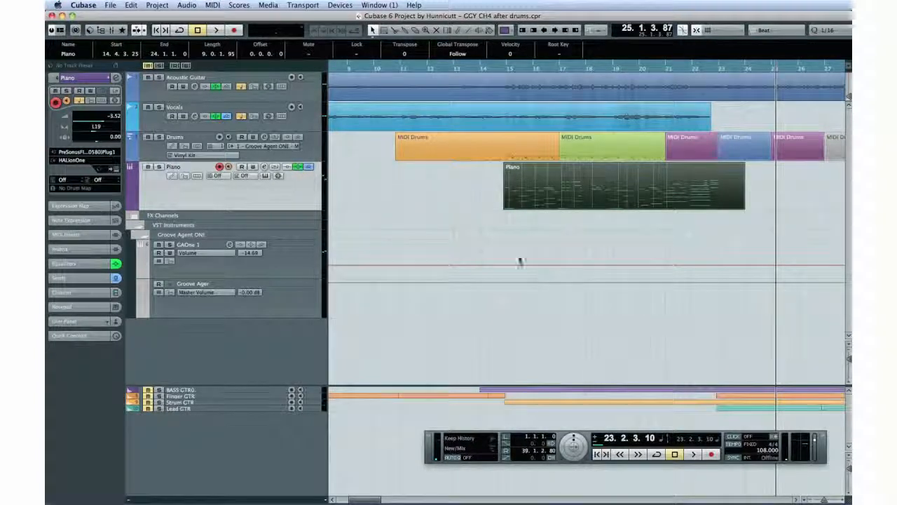
Open the Piano part in the Key Editor, minimize the project window, and reposition the editor window
{"action": "double_click", "coordinate": [517, 180]}
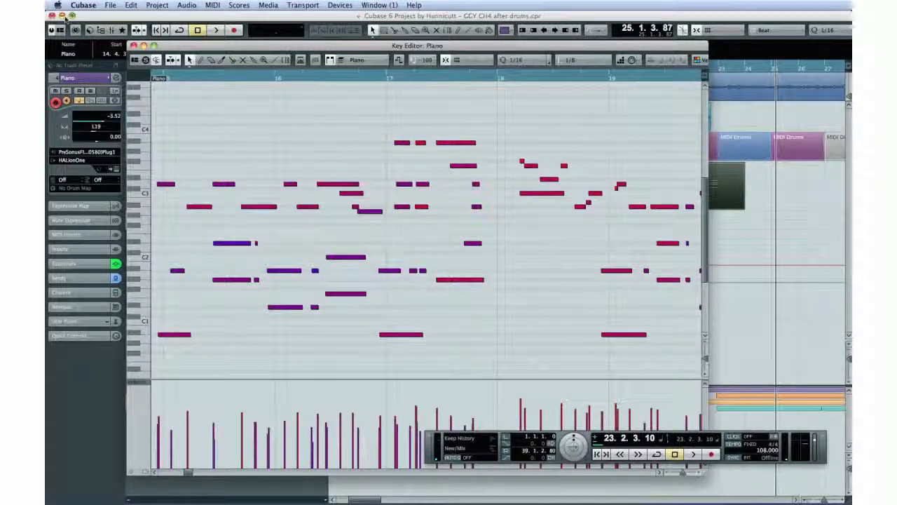
{"action": "left_click", "coordinate": [63, 15]}
{"action": "left_click_drag", "start_coordinate": [175, 47], "coordinate": [183, 35]}
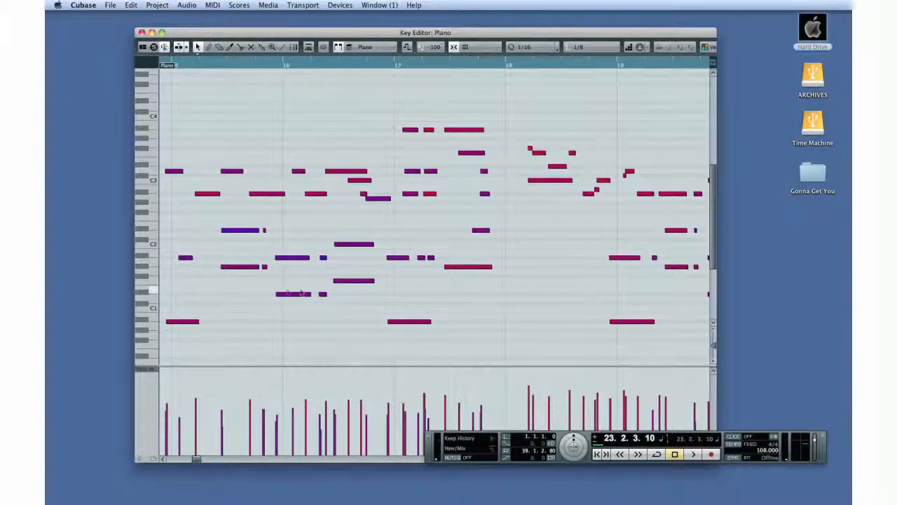
Shorten the lowest note at the start of bar 16, and move the upper note mid-bar 15 higher and slightly later
{"action": "mouse_move", "coordinate": [308, 294]}
{"action": "left_mouse_down"}
{"action": "mouse_move", "coordinate": [319, 295]}
{"action": "mouse_move", "coordinate": [307, 300]}
{"action": "left_mouse_up"}
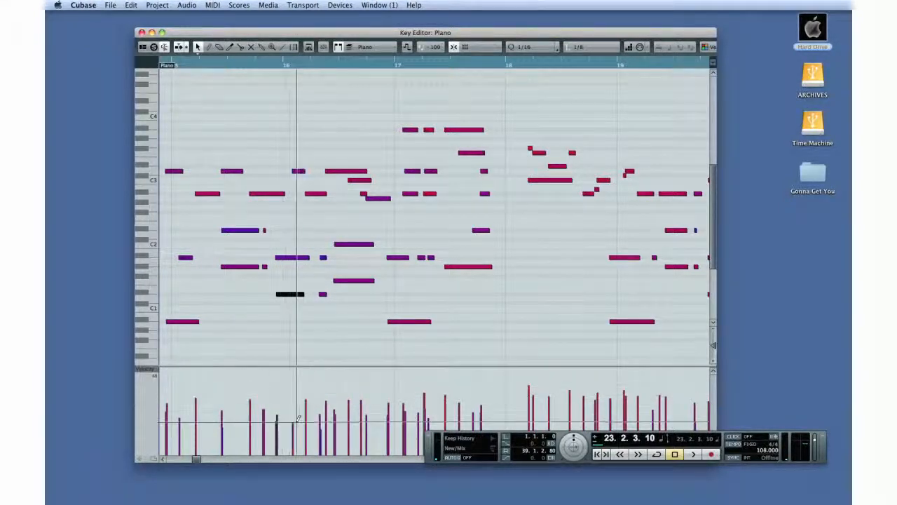
{"action": "left_click", "coordinate": [218, 47]}
{"action": "left_click", "coordinate": [197, 47]}
{"action": "left_click_drag", "start_coordinate": [231, 171], "coordinate": [244, 129]}
Erase the long note just above the C2 octave's end that runs up to the start of bar 16
{"action": "key", "text": "5"}
{"action": "left_click", "coordinate": [277, 201]}
{"action": "left_click", "coordinate": [275, 194]}
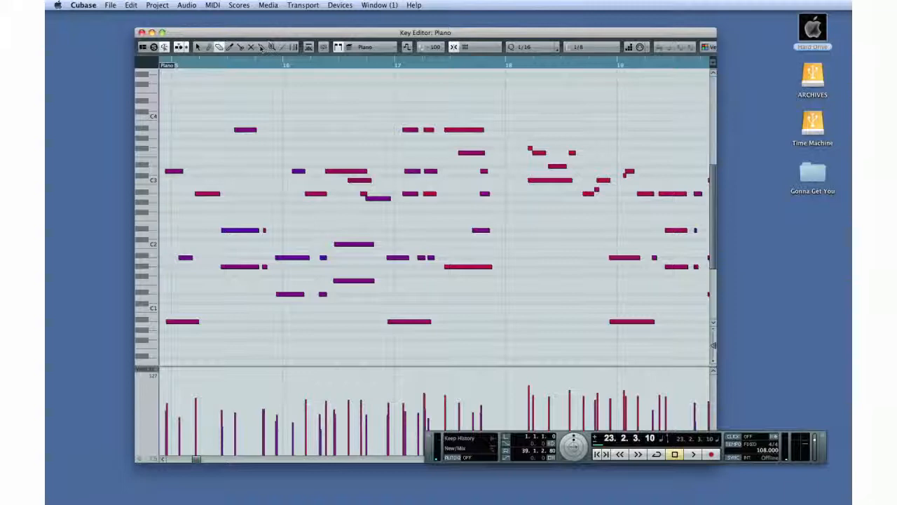
Draw a half-bar note just below C4 from mid-bar 15 to bar 16, and shorten the long note above C3 in bar 16
{"action": "left_click", "coordinate": [208, 47]}
{"action": "left_click_drag", "start_coordinate": [227, 125], "coordinate": [282, 126]}
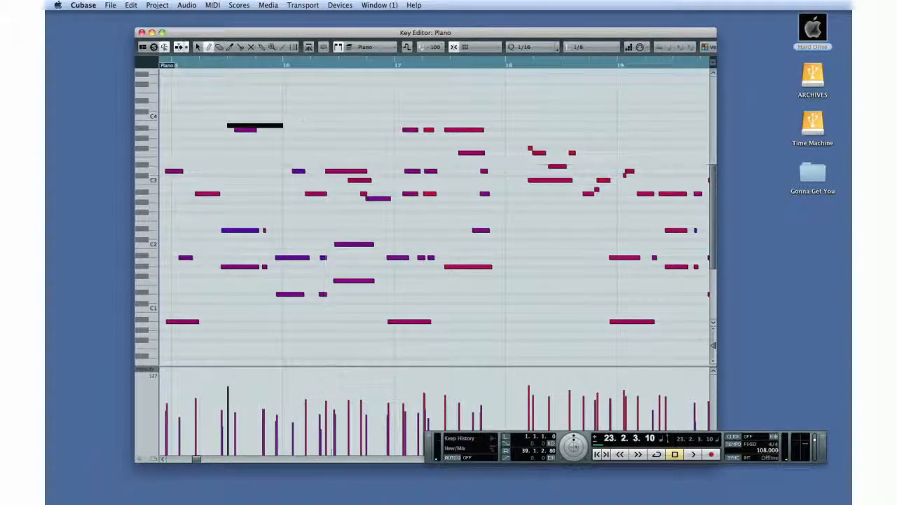
{"action": "key", "text": "1"}
{"action": "left_click_drag", "start_coordinate": [365, 171], "coordinate": [339, 171]}
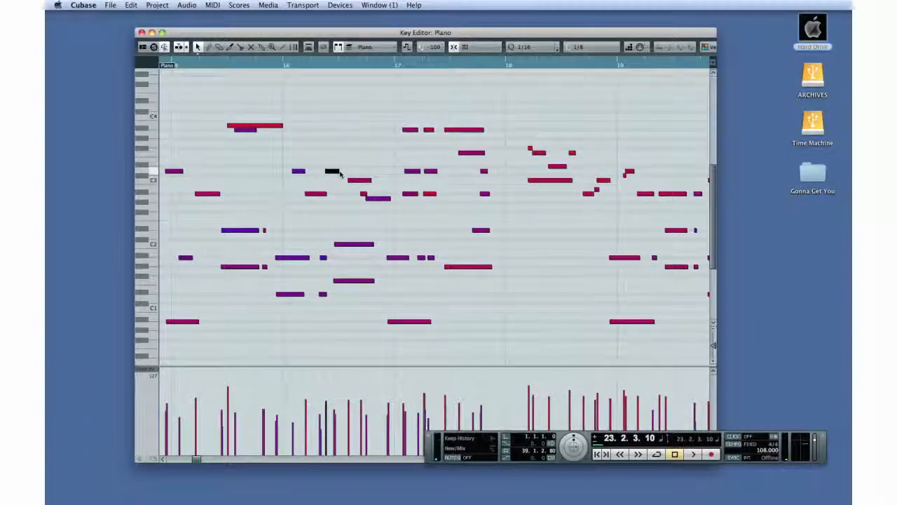